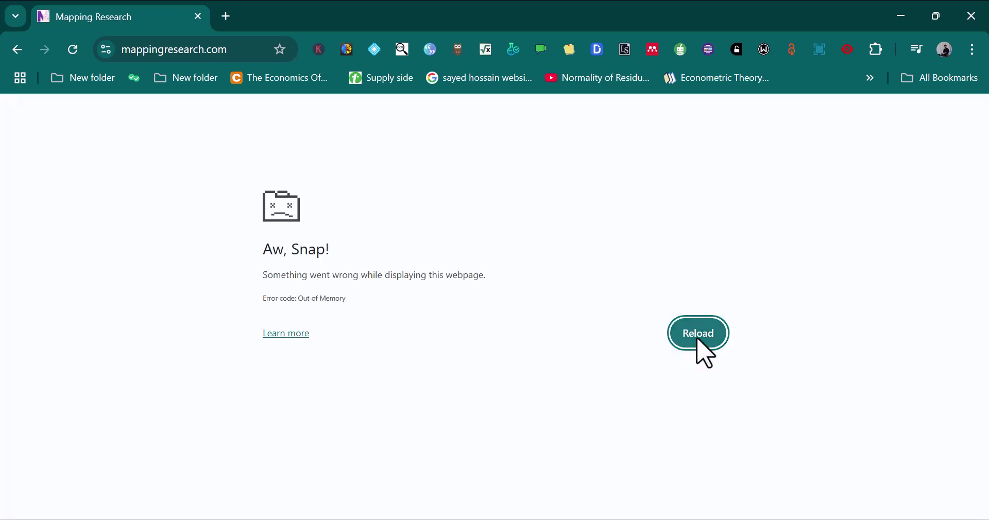
- Reload the crashed Mapping Research page and look over its trending papers section
{"action": "left_click", "coordinate": [698, 342]}
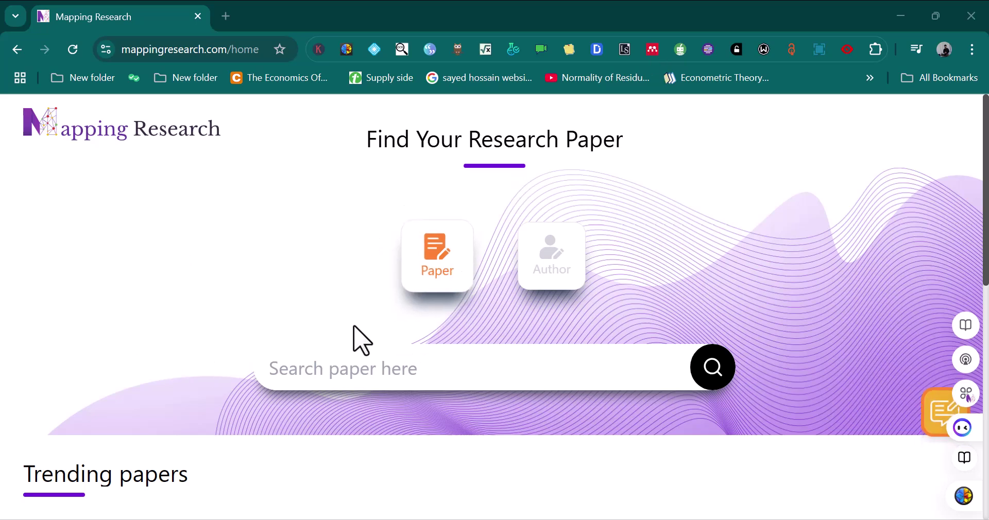
{"action": "scroll", "coordinate": [111, 397], "scroll_direction": "down", "scroll_amount": 5}
{"action": "scroll", "coordinate": [117, 408], "scroll_direction": "up", "scroll_amount": 3}
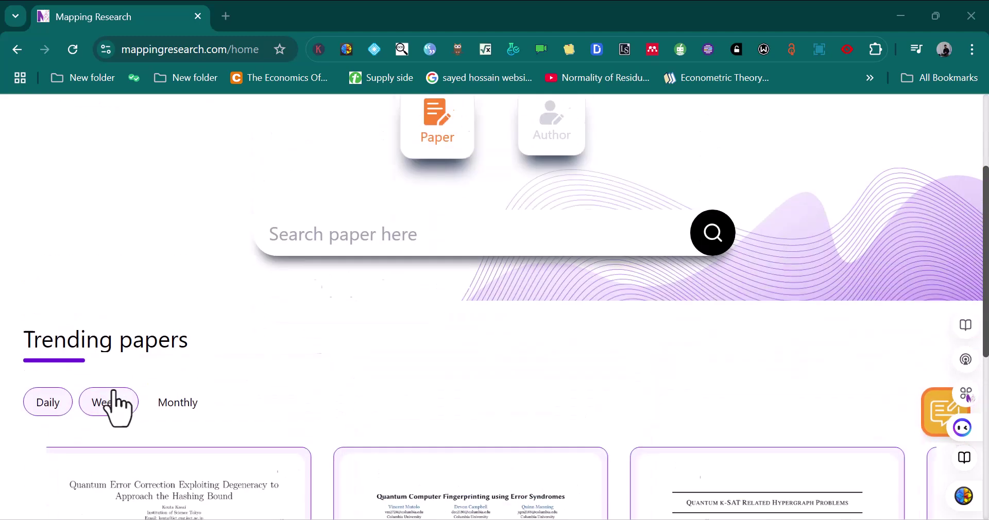
- Search for papers on "fdi and economic growth"
{"action": "left_click", "coordinate": [397, 290]}
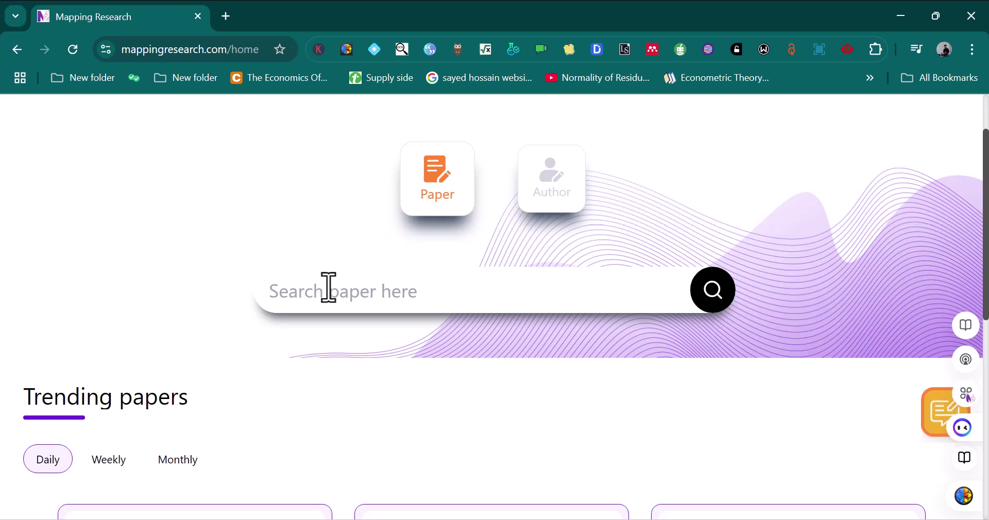
{"action": "type", "text": "fdi"}
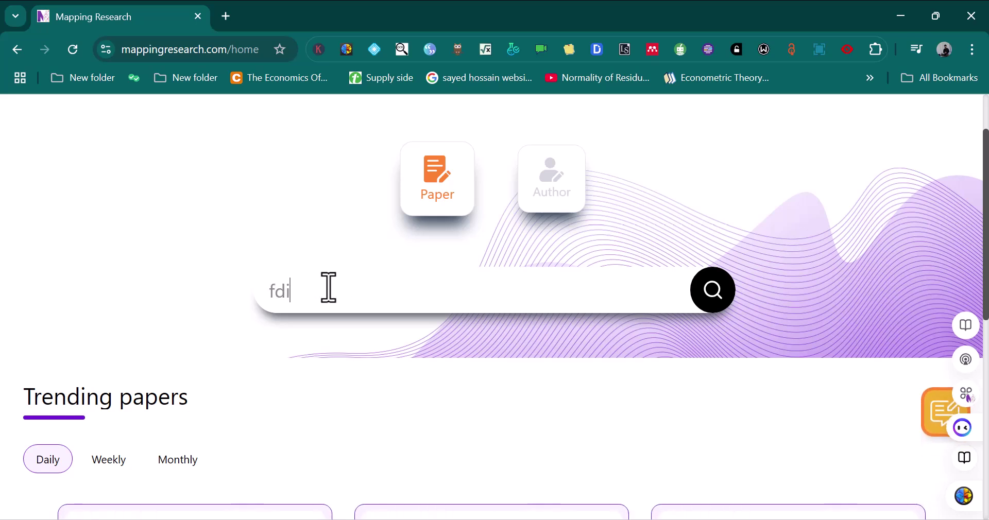
{"action": "type", "text": " and economic"}
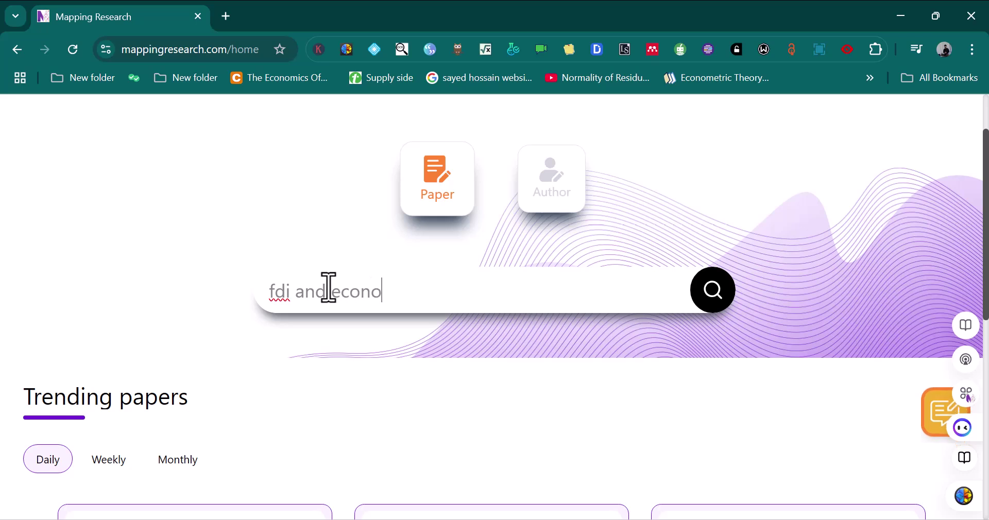
{"action": "type", "text": " grosth"}
{"action": "key", "text": "BackSpace"}
{"action": "key", "text": "BackSpace"}
{"action": "key", "text": "BackSpace"}
{"action": "type", "text": "wth"}
{"action": "key", "text": "Return"}
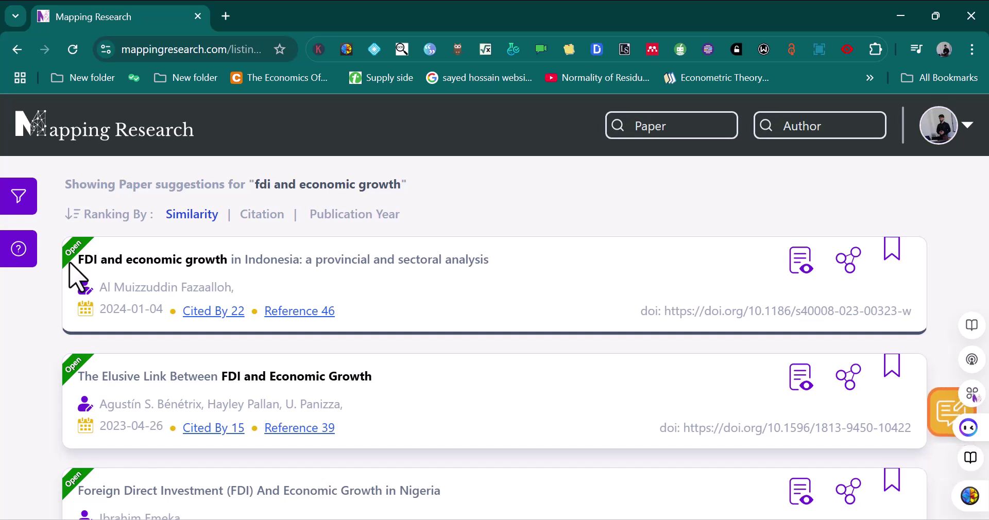
- Look through the paper suggestions and rank them by citation
{"action": "scroll", "coordinate": [78, 278], "scroll_direction": "down", "scroll_amount": 6}
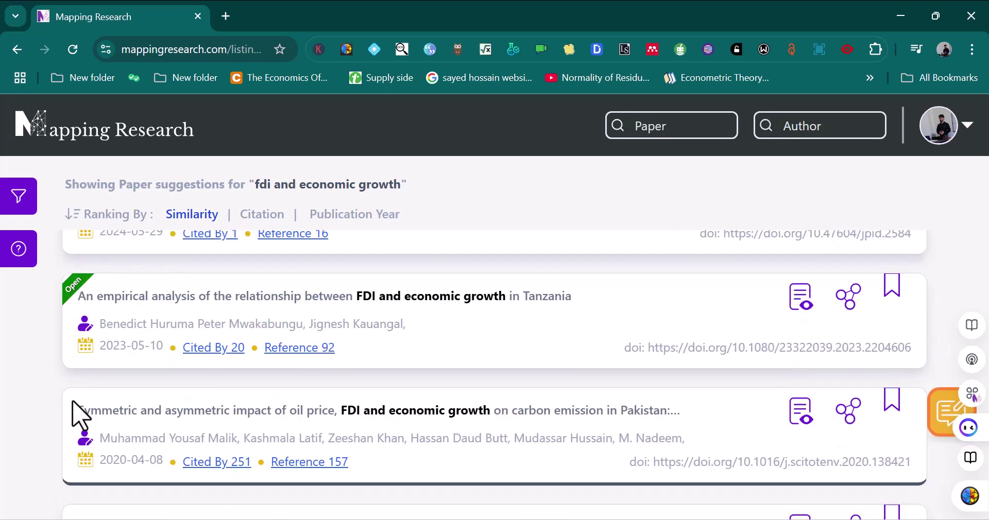
{"action": "scroll", "coordinate": [81, 415], "scroll_direction": "up", "scroll_amount": 6}
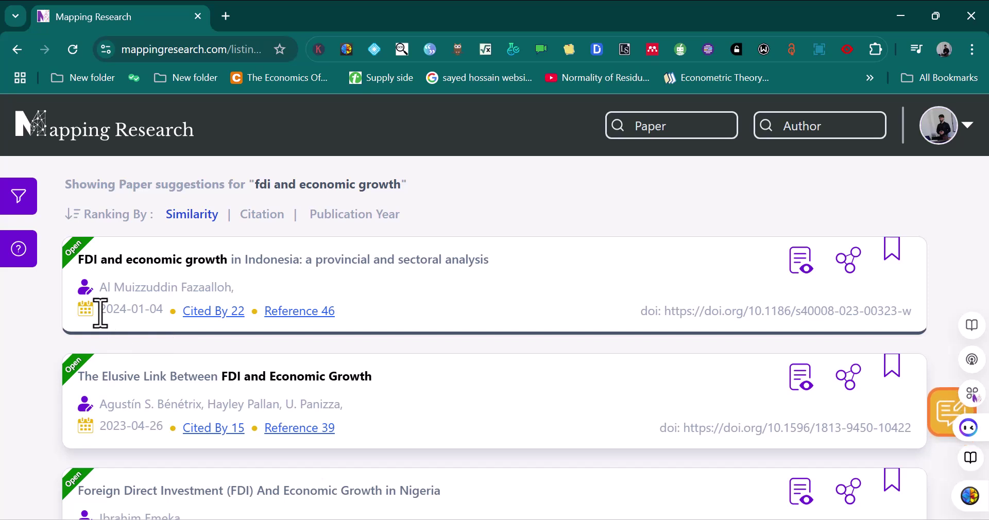
{"action": "left_click", "coordinate": [269, 215]}
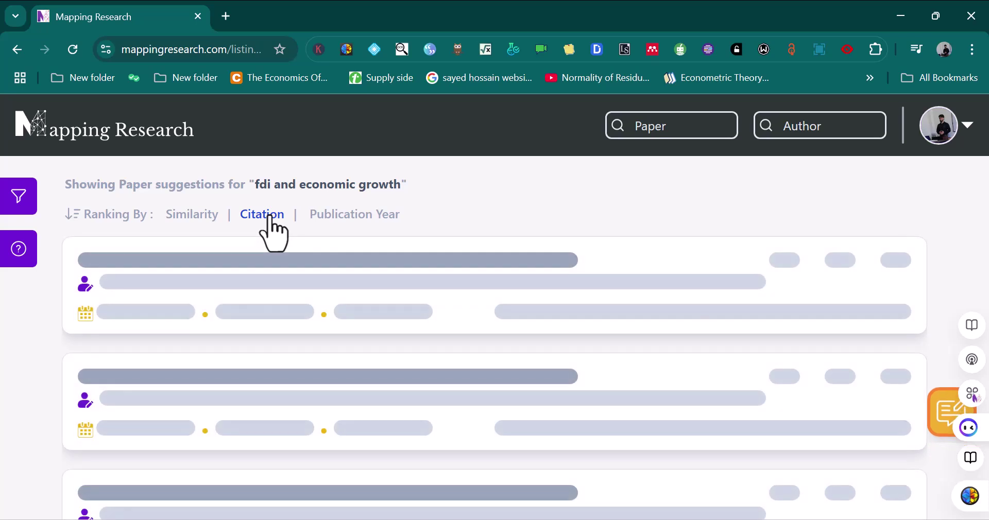
- Rank the paper suggestions by publication year and review the publication dates down the list
{"action": "left_click", "coordinate": [349, 214]}
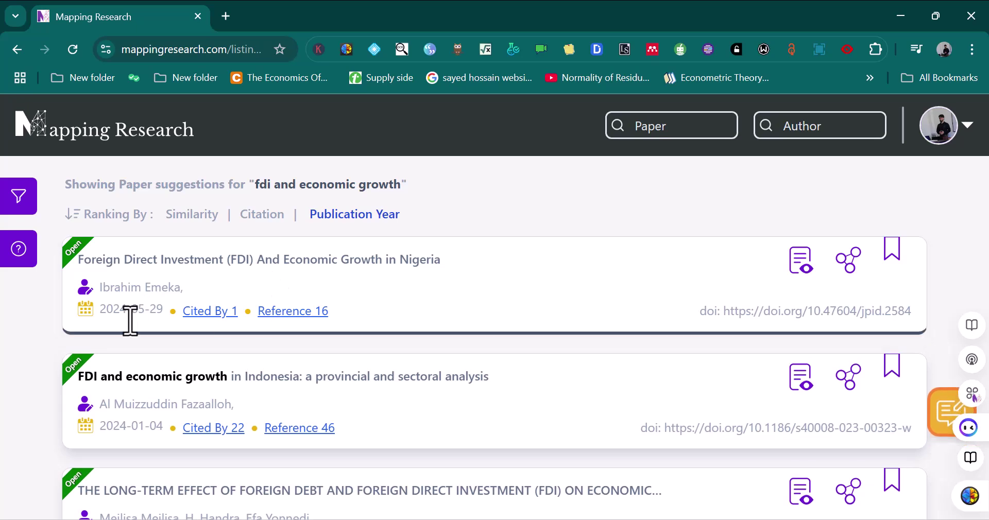
{"action": "scroll", "coordinate": [126, 335], "scroll_direction": "down", "scroll_amount": 3}
{"action": "scroll", "coordinate": [122, 345], "scroll_direction": "up", "scroll_amount": 3}
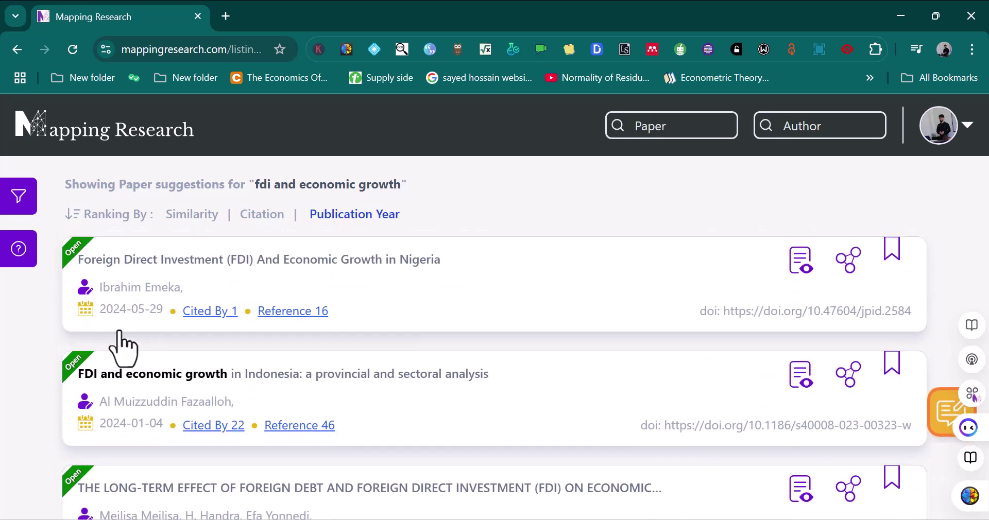
{"action": "scroll", "coordinate": [126, 346], "scroll_direction": "down", "scroll_amount": 6}
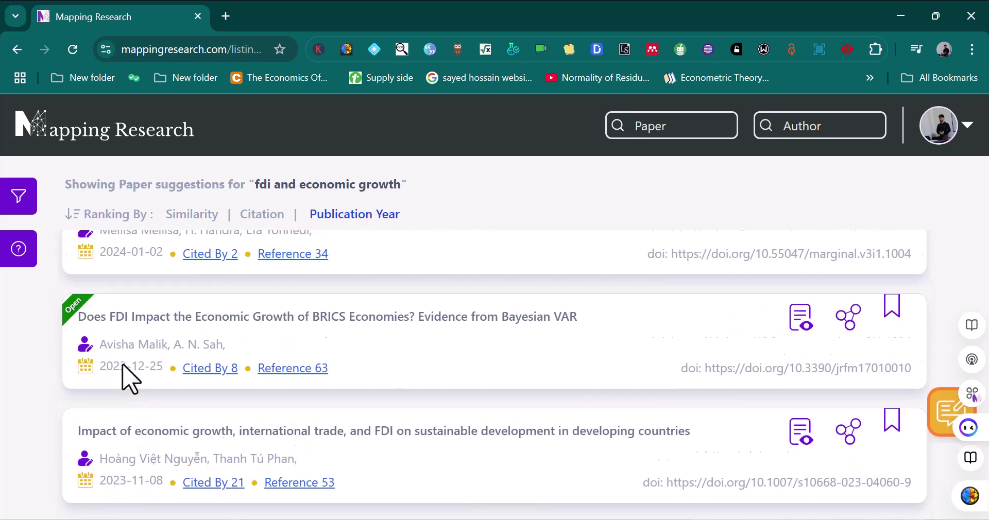
{"action": "scroll", "coordinate": [126, 392], "scroll_direction": "down", "scroll_amount": 4}
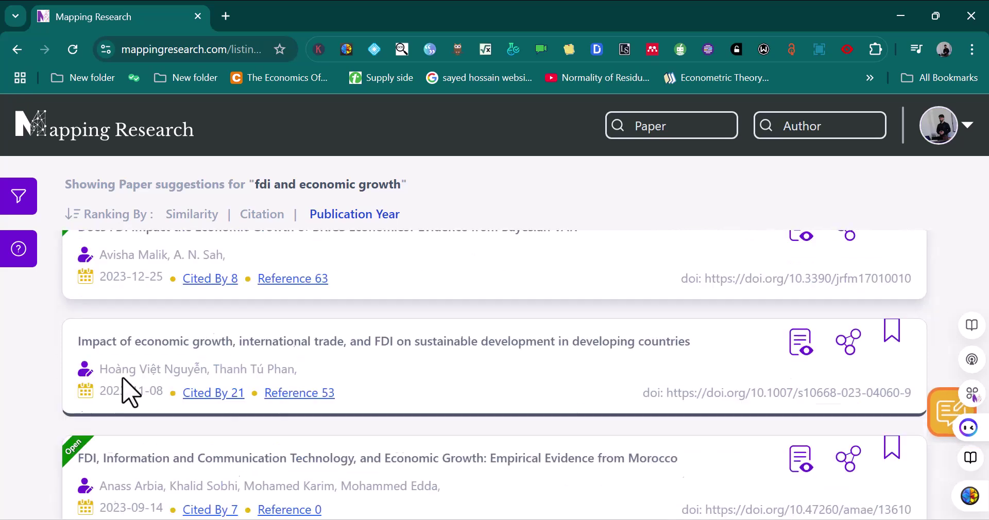
{"action": "scroll", "coordinate": [150, 397], "scroll_direction": "up", "scroll_amount": 10}
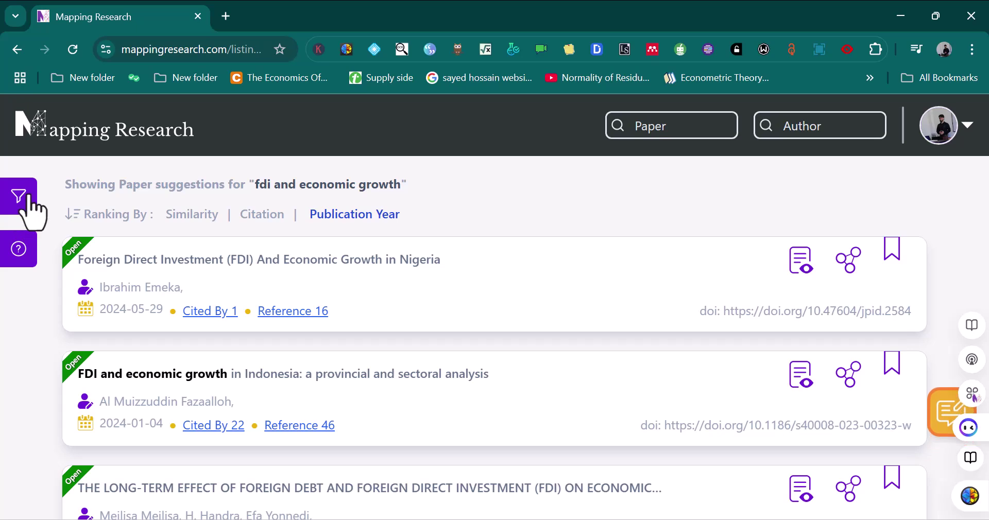
- Show the published-date filter with its start and end year fields, and close it without setting a range
{"action": "left_click", "coordinate": [30, 199]}
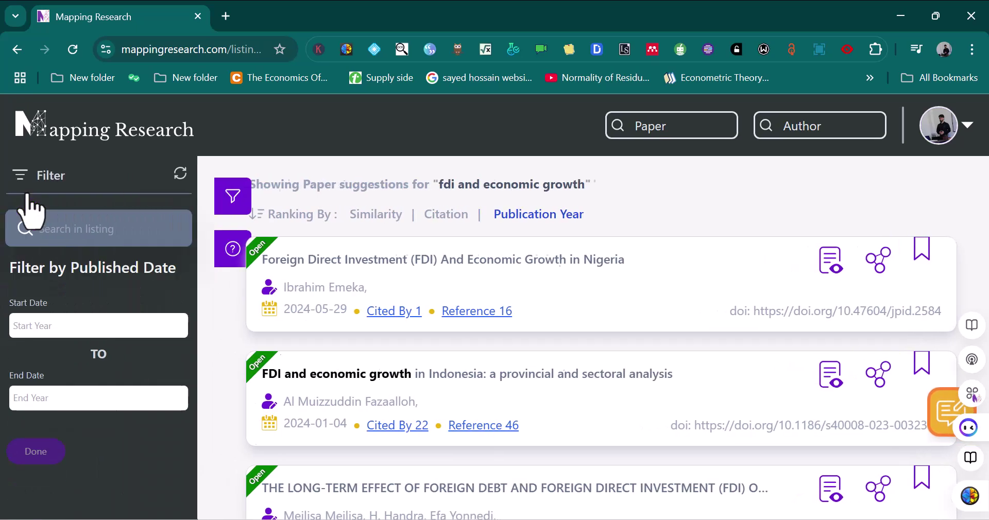
{"action": "left_click", "coordinate": [47, 329]}
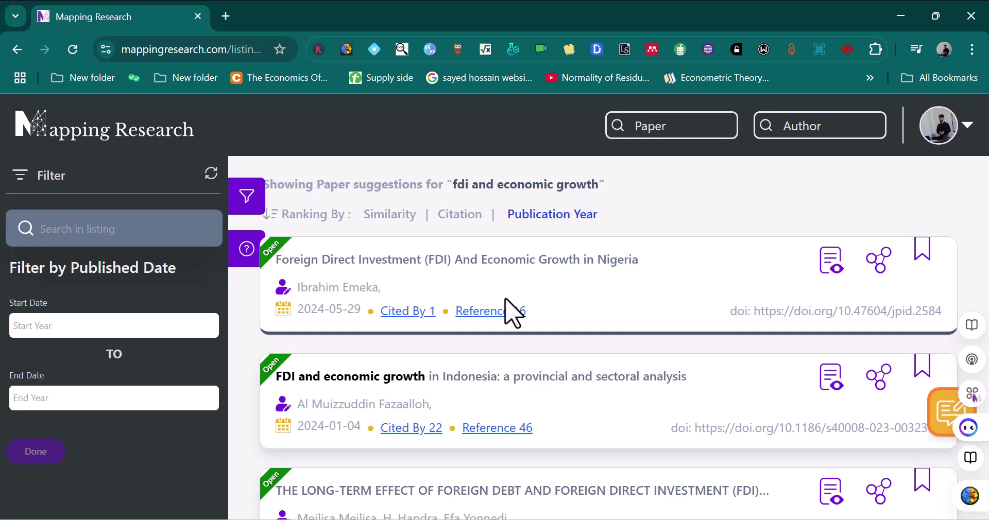
{"action": "left_click", "coordinate": [246, 198]}
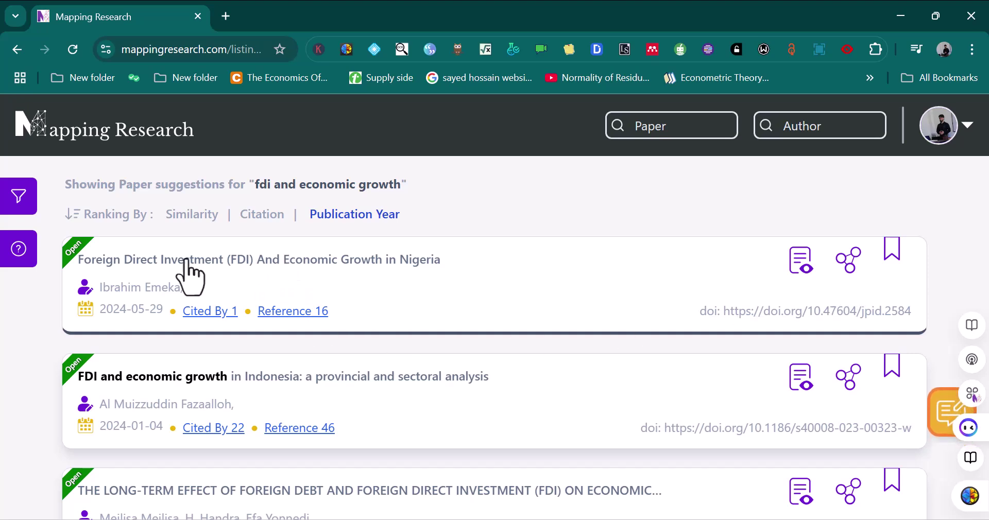
- Open the details of the paper "FDI and economic growth in Indonesia: a provincial and sectoral analysis" and show its graph
{"action": "left_click", "coordinate": [133, 394]}
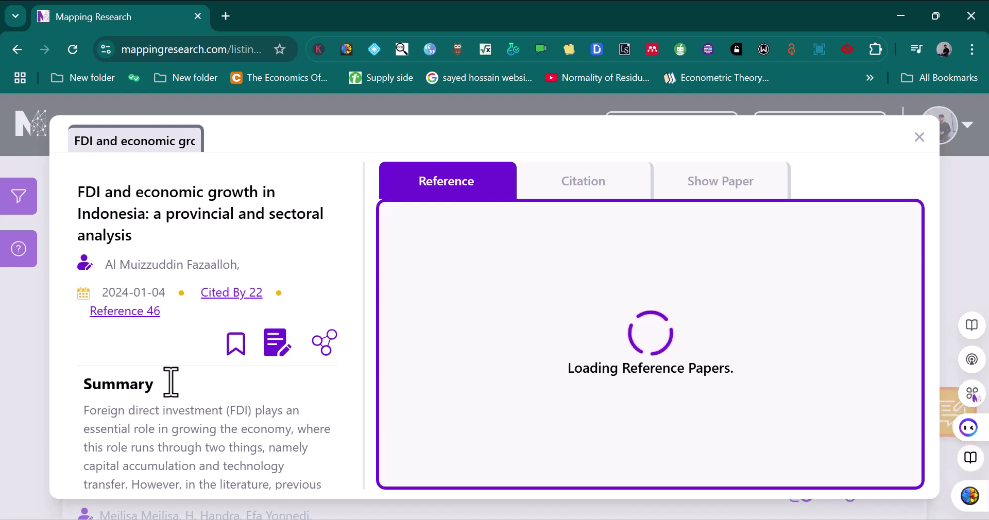
{"action": "left_click", "coordinate": [327, 360]}
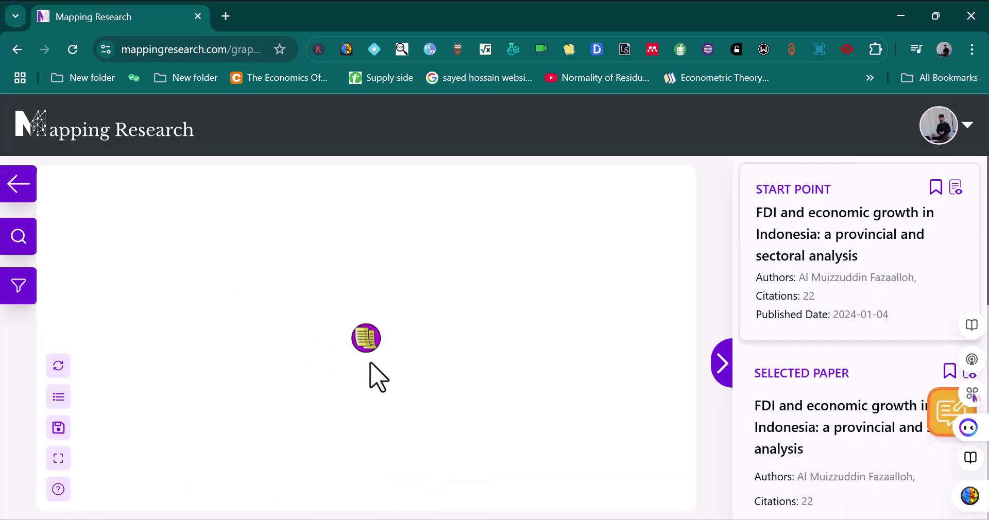
- Expand the starting paper's node in the graph with its author and its keywords
{"action": "mouse_move", "coordinate": [367, 345]}
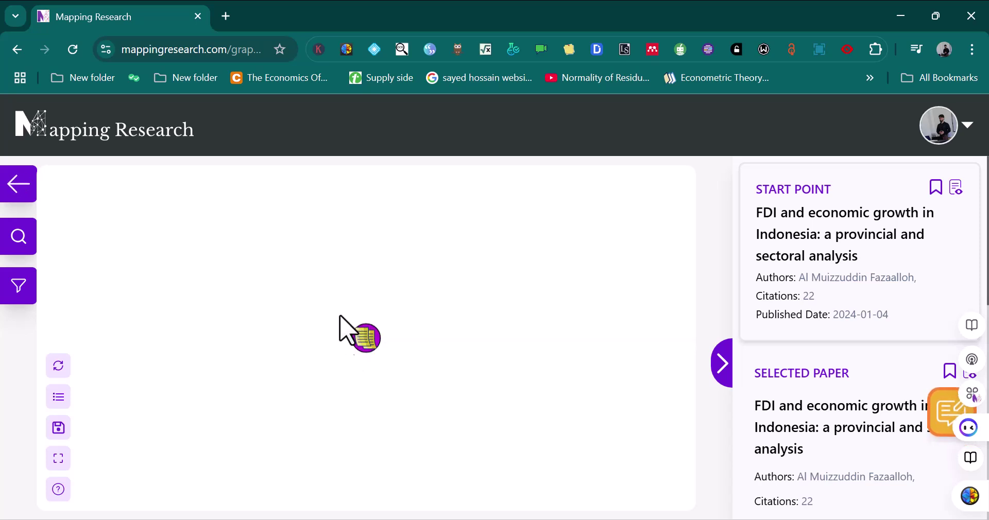
{"action": "right_click", "coordinate": [369, 335]}
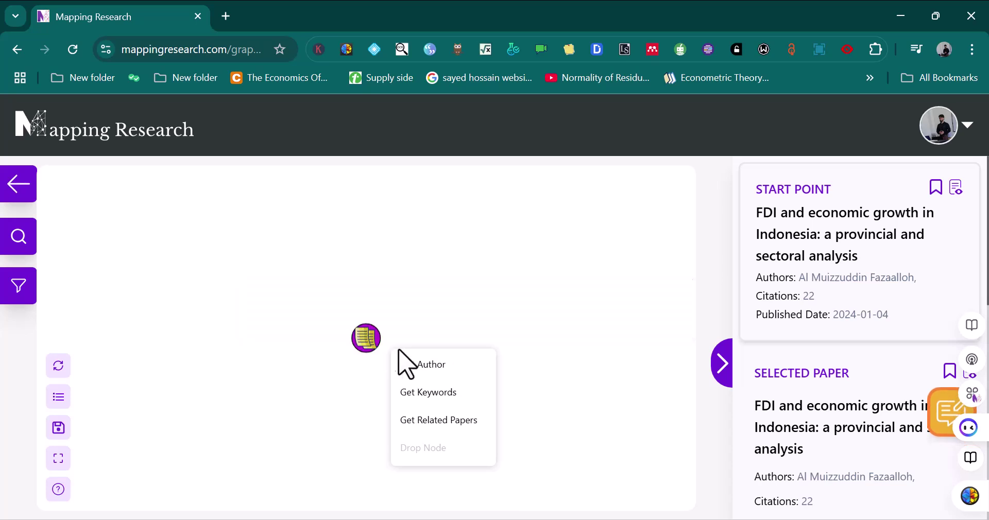
{"action": "left_click", "coordinate": [420, 362]}
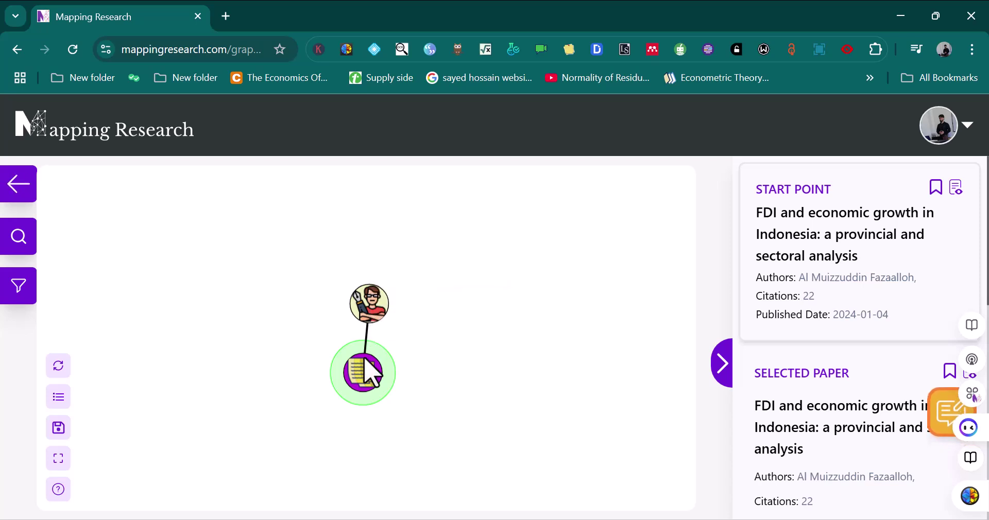
{"action": "right_click", "coordinate": [390, 384]}
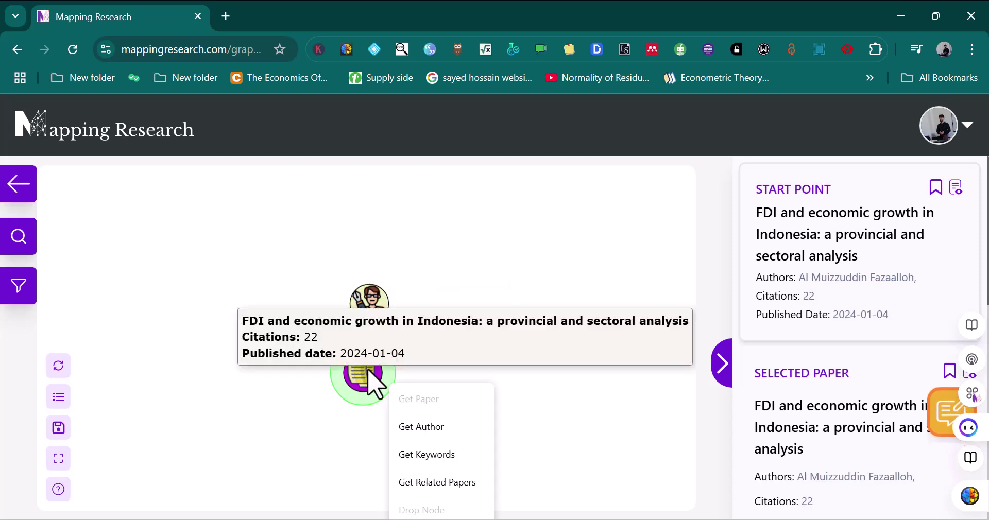
{"action": "left_click", "coordinate": [453, 458]}
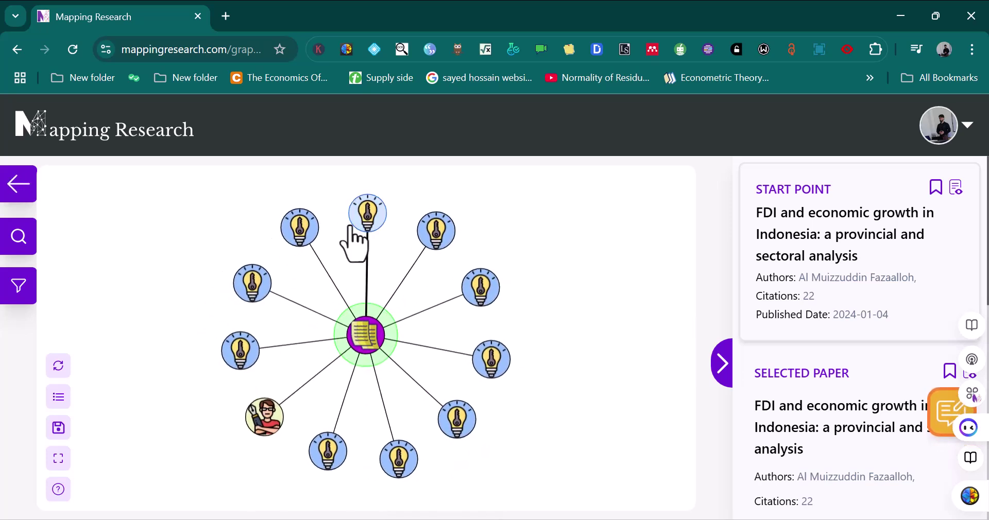
- Inspect the keyword nodes around the paper and get the papers linked to "GMM System estimator"
{"action": "mouse_move", "coordinate": [239, 346]}
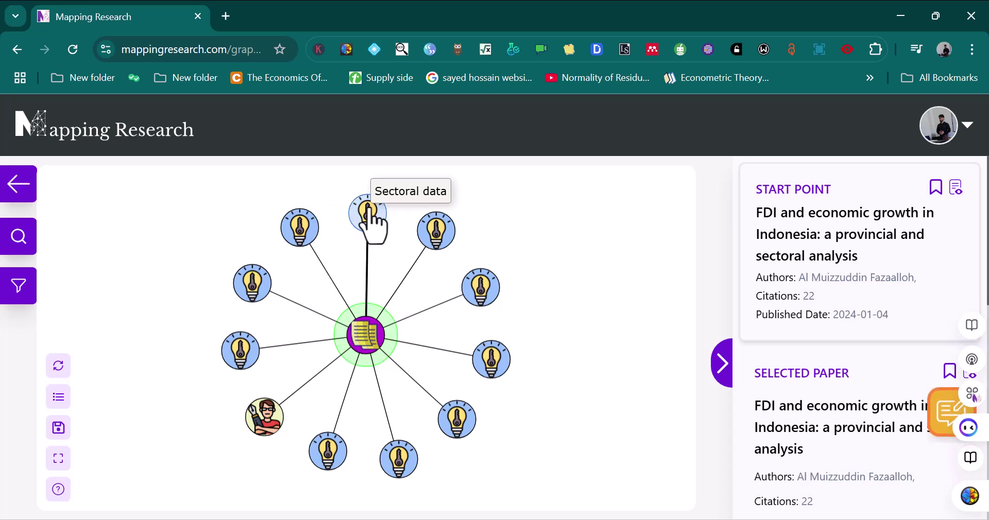
{"action": "mouse_move", "coordinate": [481, 293]}
{"action": "mouse_move", "coordinate": [492, 359]}
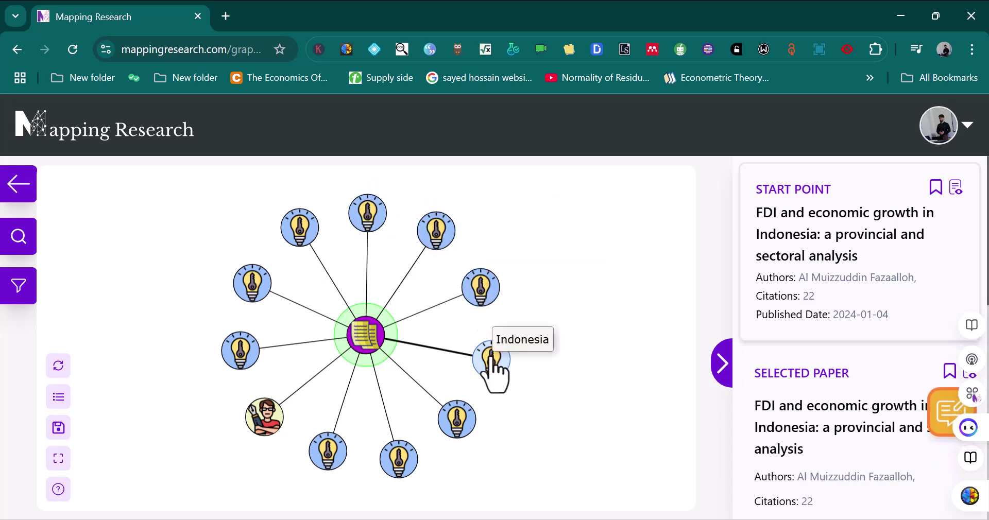
{"action": "mouse_move", "coordinate": [457, 421]}
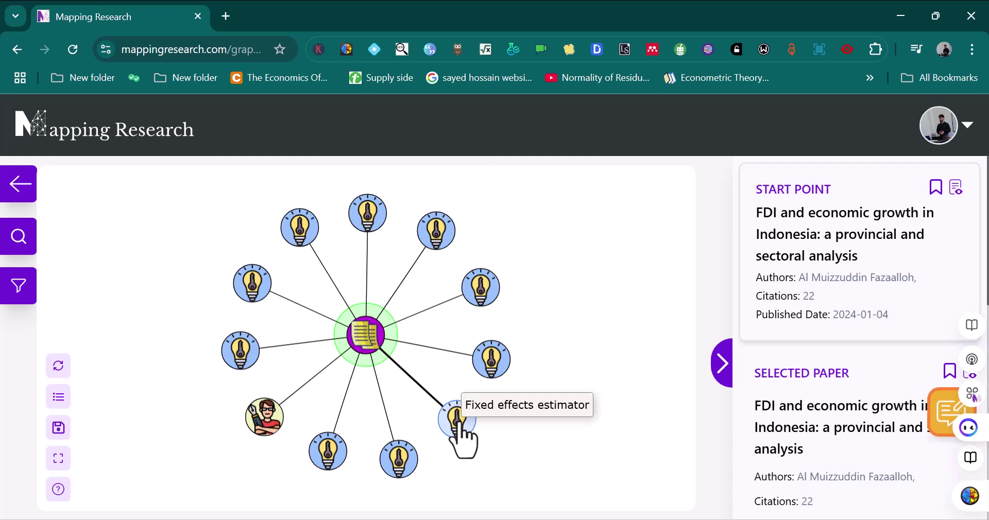
{"action": "mouse_move", "coordinate": [417, 453]}
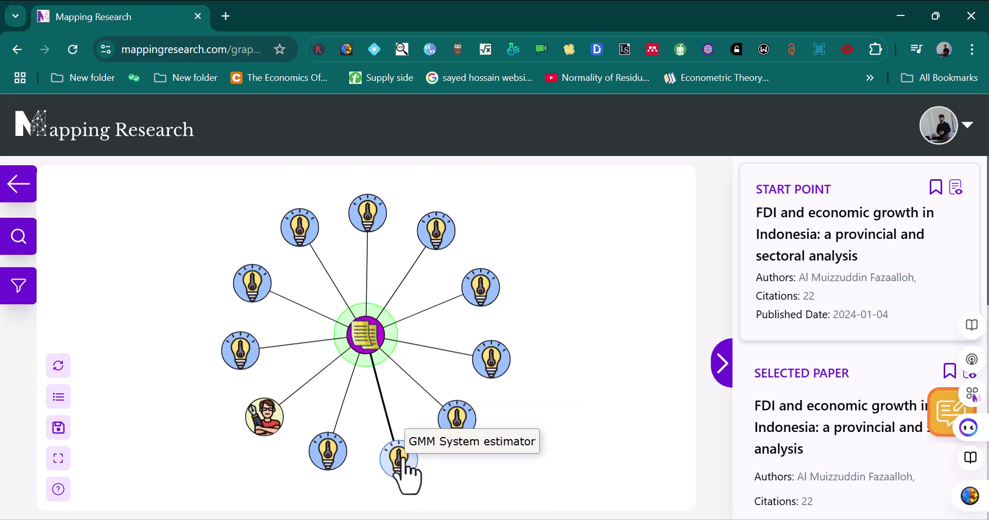
{"action": "right_click", "coordinate": [404, 461]}
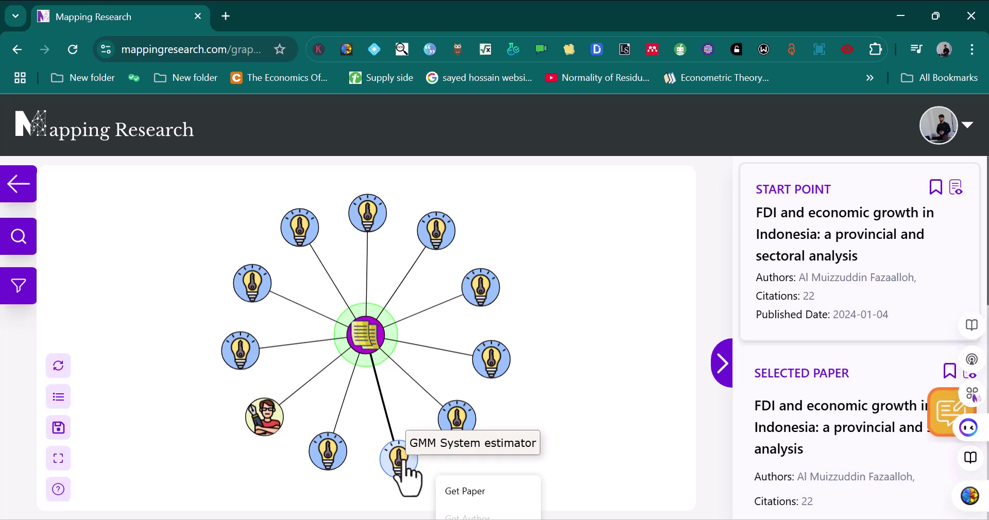
{"action": "left_click", "coordinate": [474, 491]}
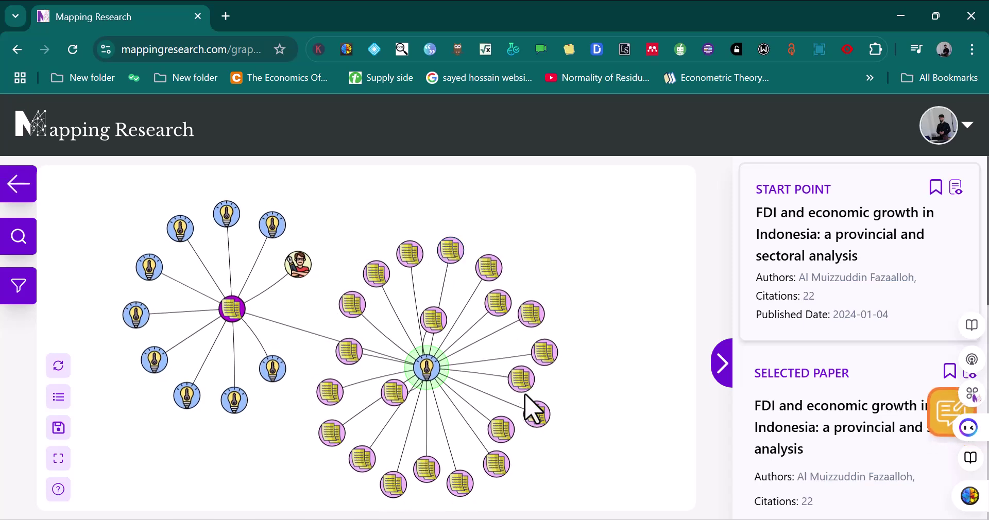
- Check the details of the linked paper nodes and get the papers for the "Capital accumulation" keyword
{"action": "mouse_move", "coordinate": [527, 384]}
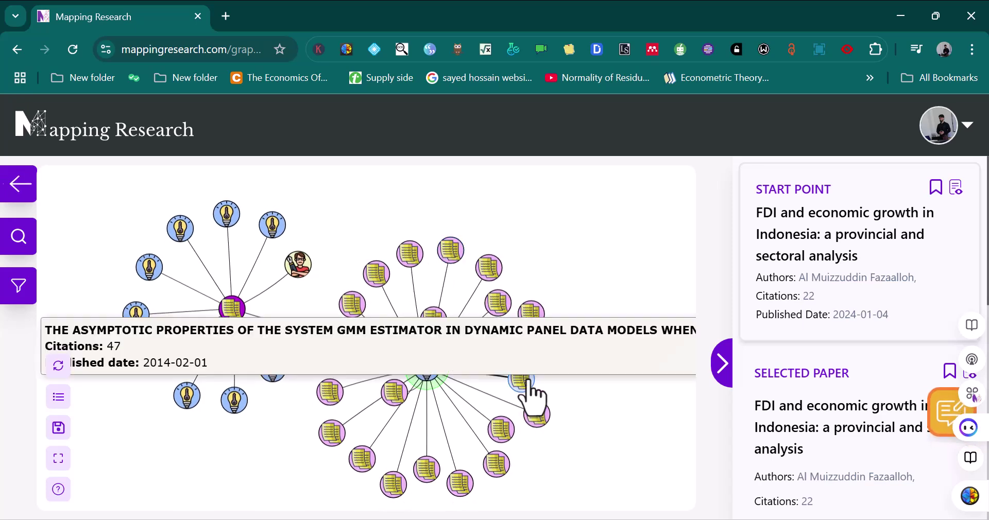
{"action": "mouse_move", "coordinate": [461, 268]}
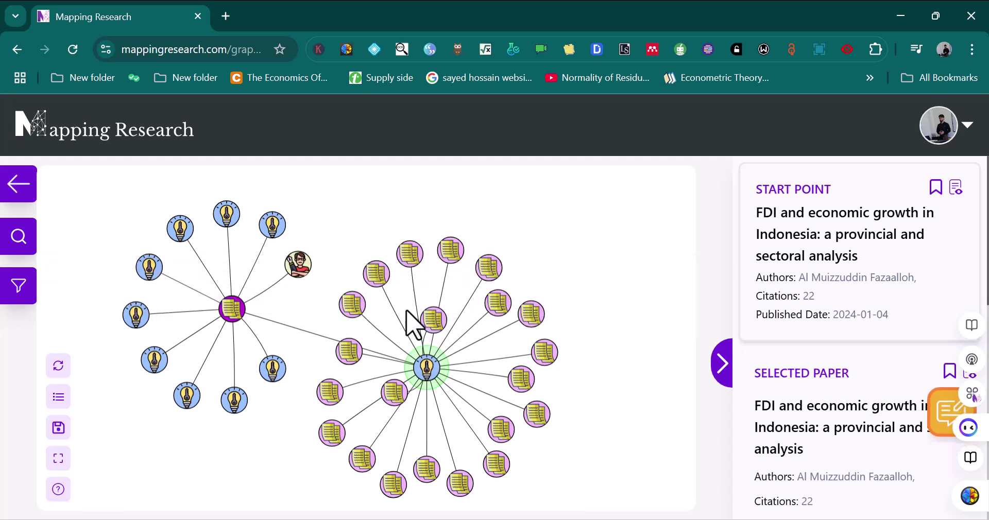
{"action": "mouse_move", "coordinate": [375, 284]}
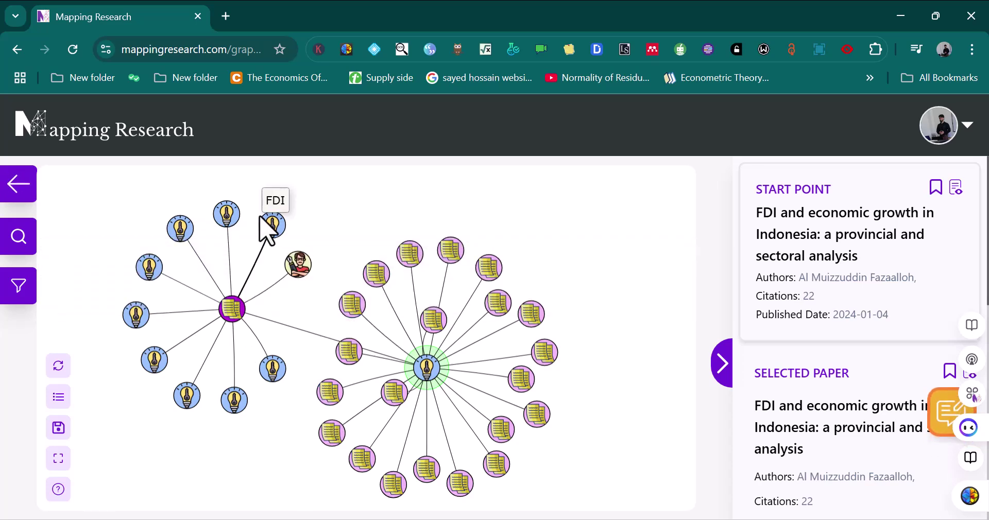
{"action": "left_click", "coordinate": [225, 221]}
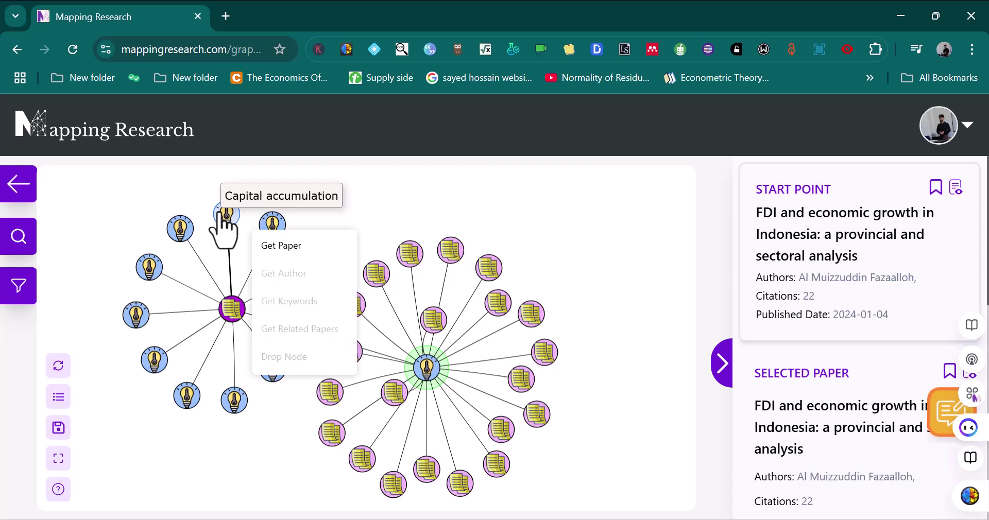
{"action": "left_click", "coordinate": [280, 249]}
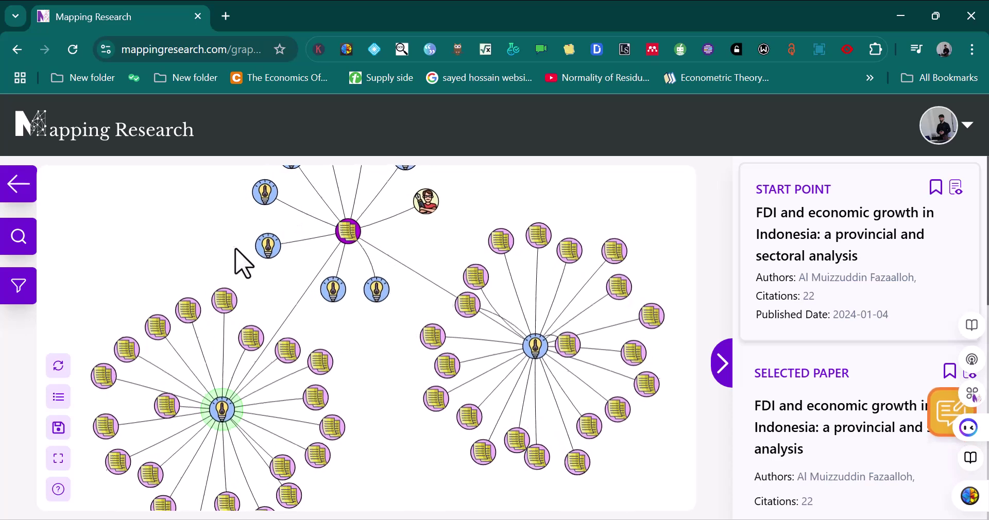
- Get the related papers for "Research on the impact of digital inclusive finance on rural human capital accumulation" in the "Capital accumulation" cluster
{"action": "mouse_move", "coordinate": [559, 342]}
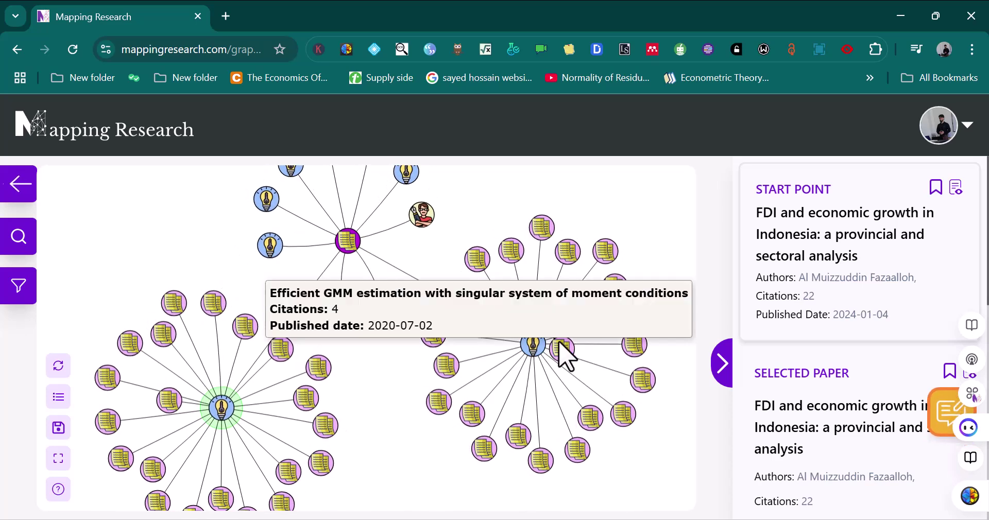
{"action": "mouse_move", "coordinate": [208, 322]}
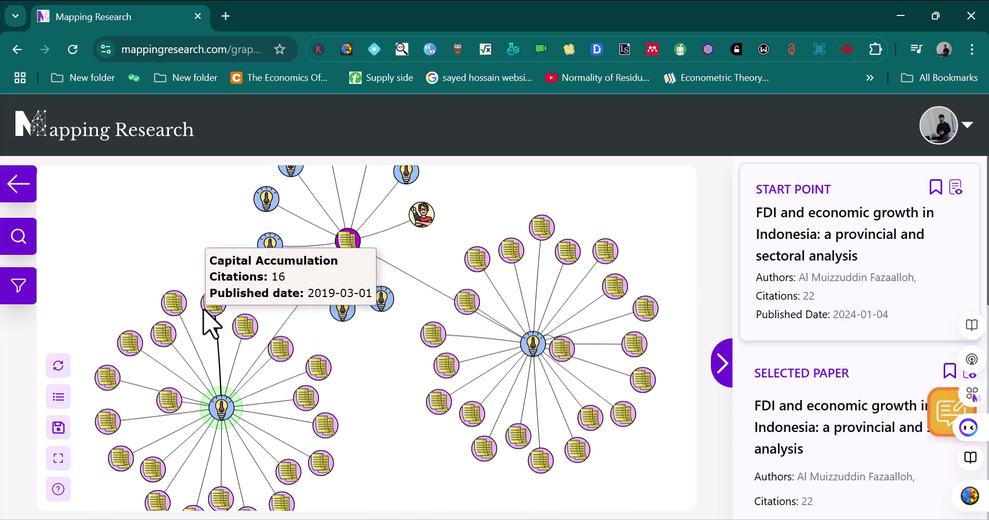
{"action": "mouse_move", "coordinate": [178, 309]}
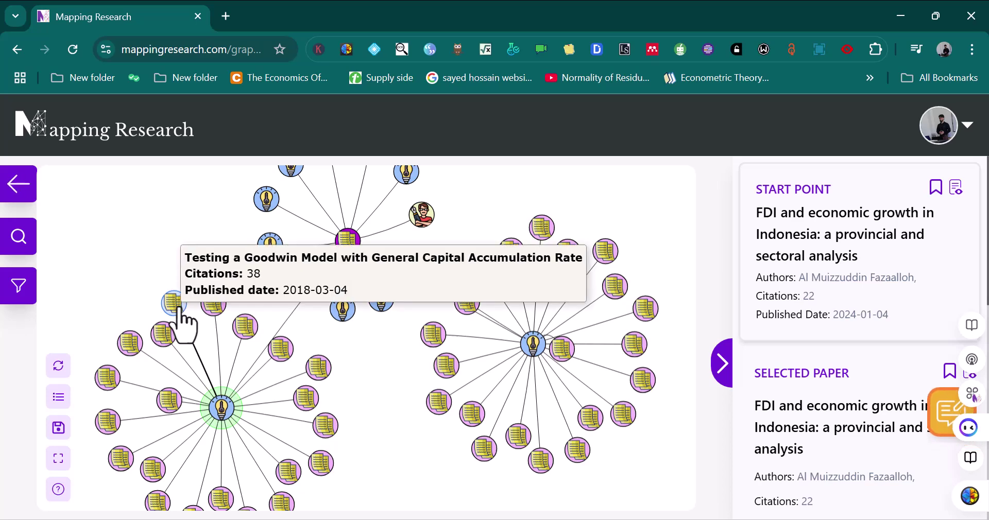
{"action": "mouse_move", "coordinate": [163, 341]}
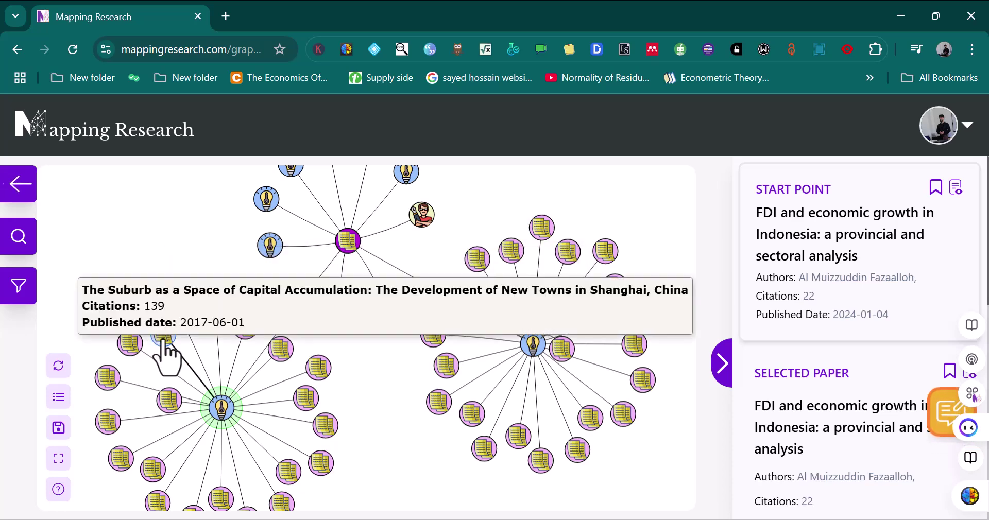
{"action": "mouse_move", "coordinate": [137, 350]}
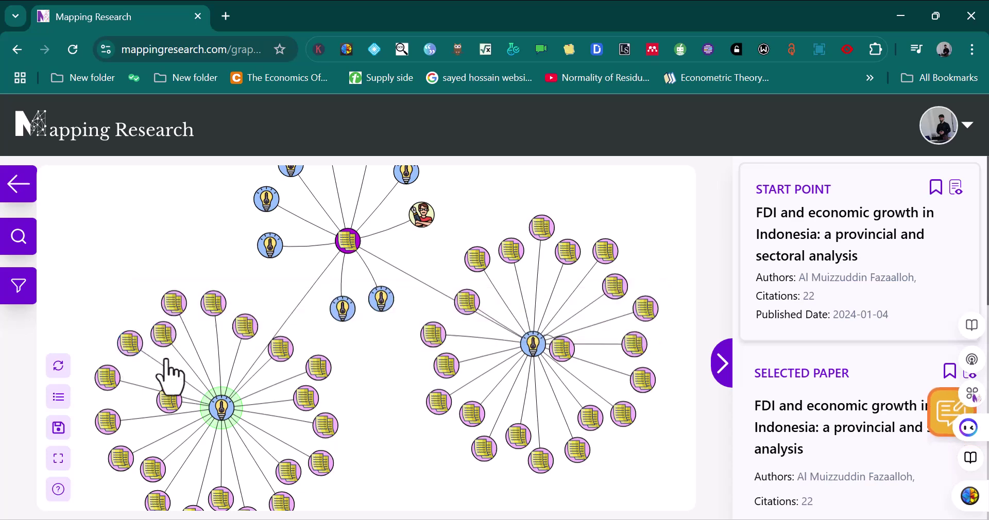
{"action": "right_click", "coordinate": [279, 356]}
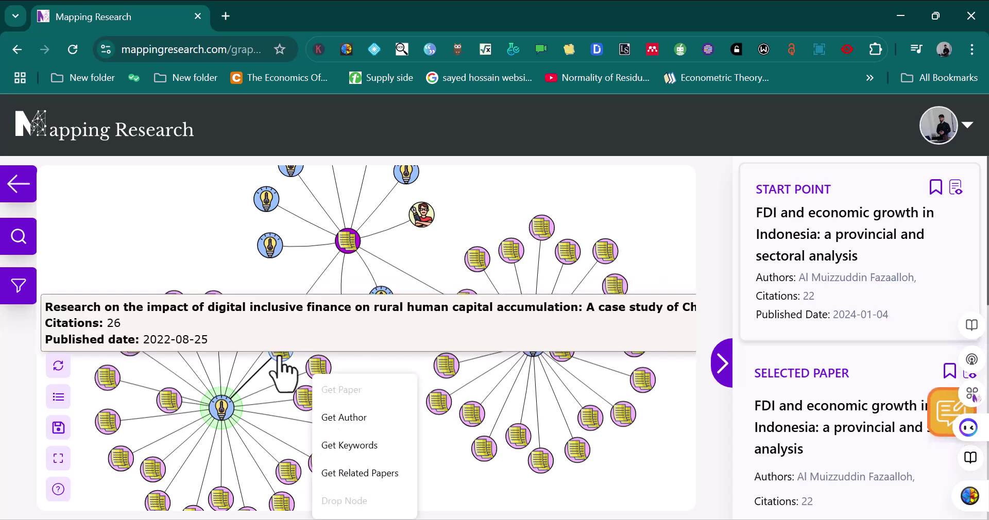
{"action": "left_click", "coordinate": [381, 472]}
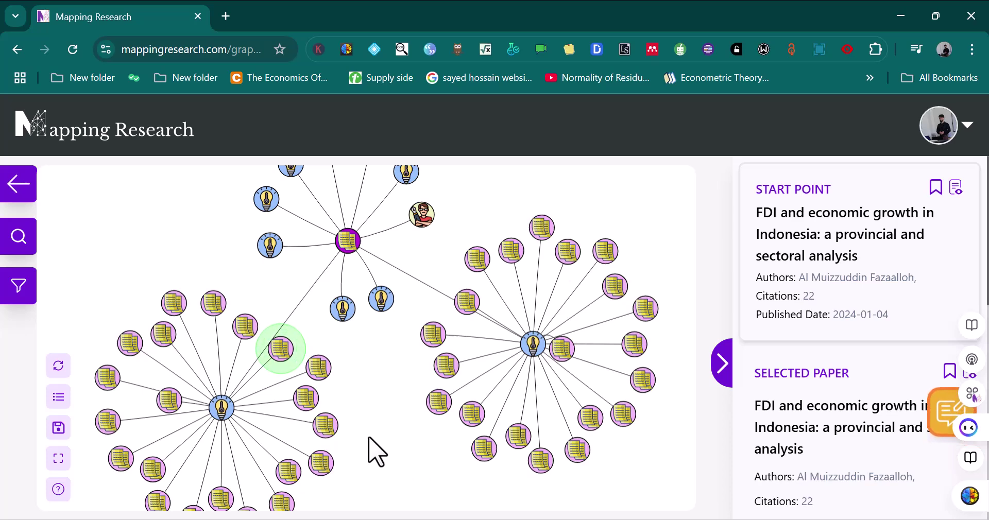
- Open the list view of the graph's papers, look through the authors, dates, citation counts and publishers, and close it
{"action": "mouse_move", "coordinate": [281, 361]}
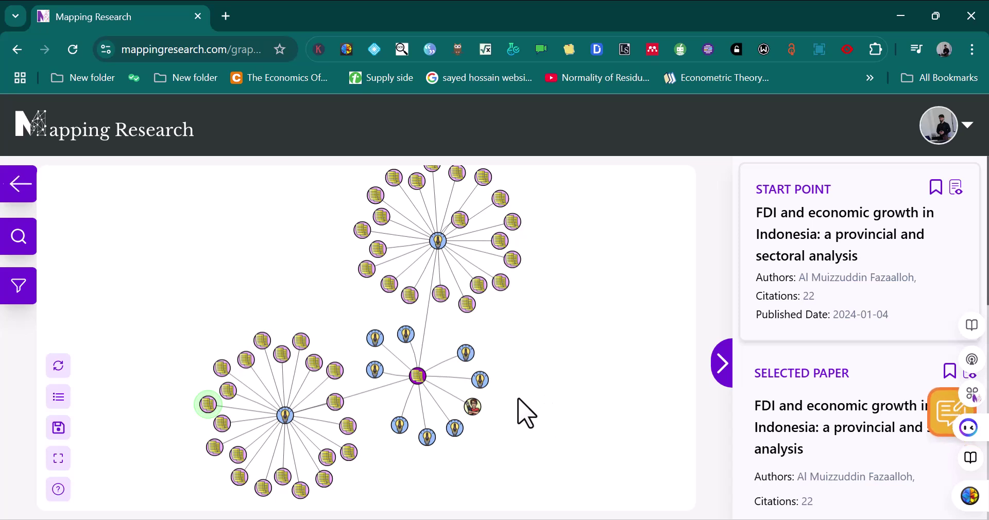
{"action": "mouse_move", "coordinate": [418, 381]}
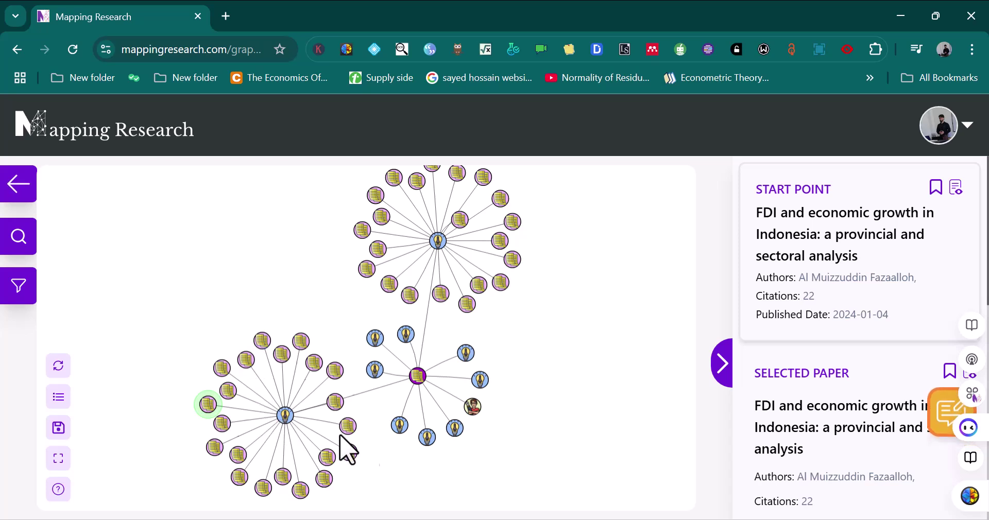
{"action": "mouse_move", "coordinate": [455, 435]}
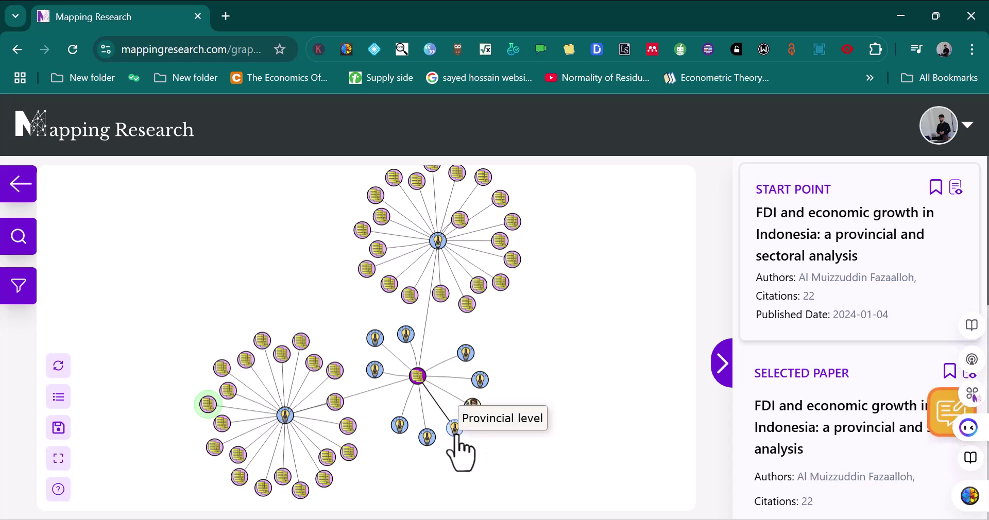
{"action": "left_click", "coordinate": [58, 397]}
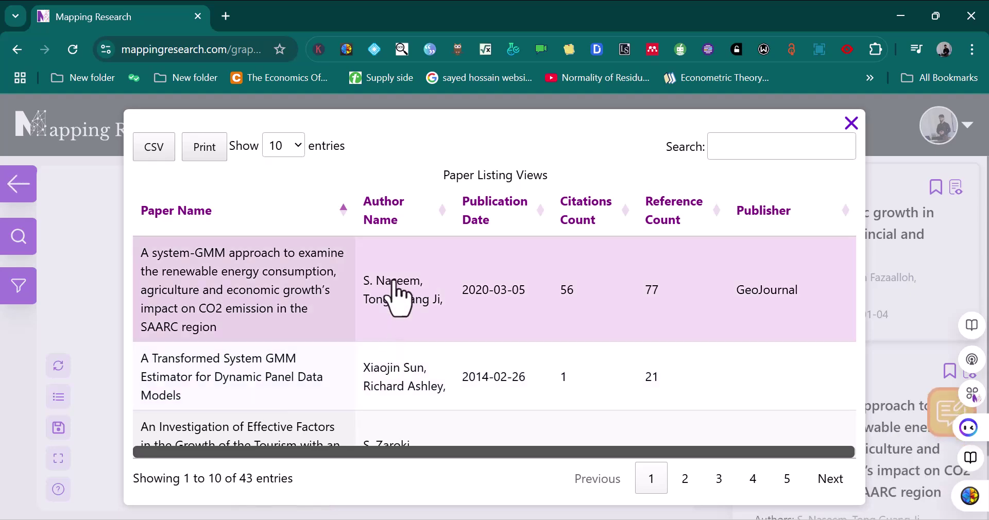
{"action": "scroll", "coordinate": [394, 296], "scroll_direction": "down", "scroll_amount": 4}
{"action": "scroll", "coordinate": [396, 298], "scroll_direction": "up", "scroll_amount": 4}
{"action": "scroll", "coordinate": [778, 281], "scroll_direction": "down", "scroll_amount": 2}
{"action": "scroll", "coordinate": [778, 278], "scroll_direction": "down", "scroll_amount": 3}
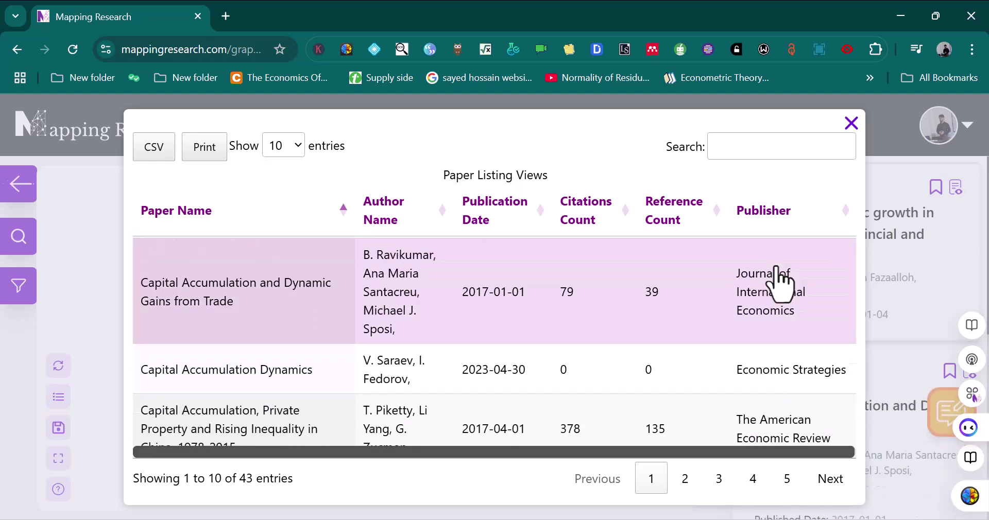
{"action": "scroll", "coordinate": [772, 318], "scroll_direction": "down", "scroll_amount": 3}
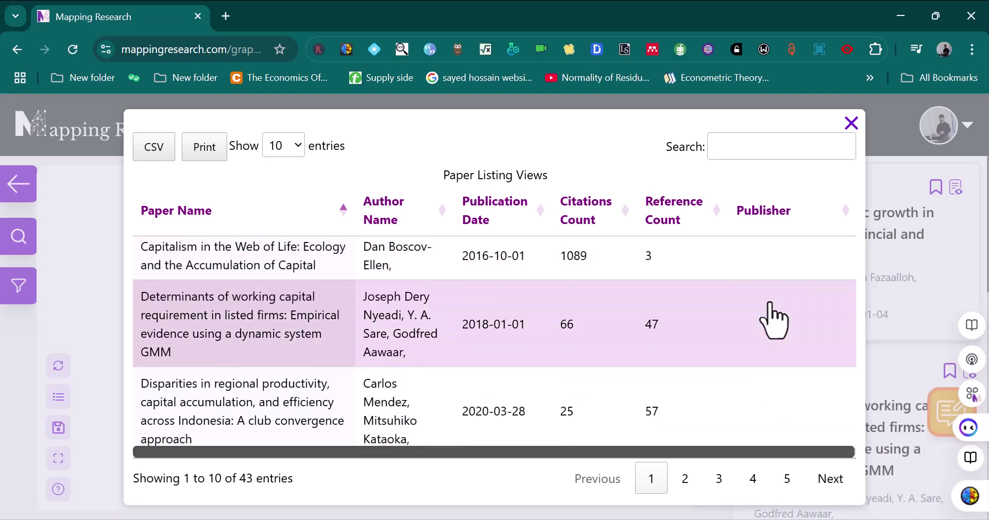
{"action": "scroll", "coordinate": [771, 320], "scroll_direction": "up", "scroll_amount": 6}
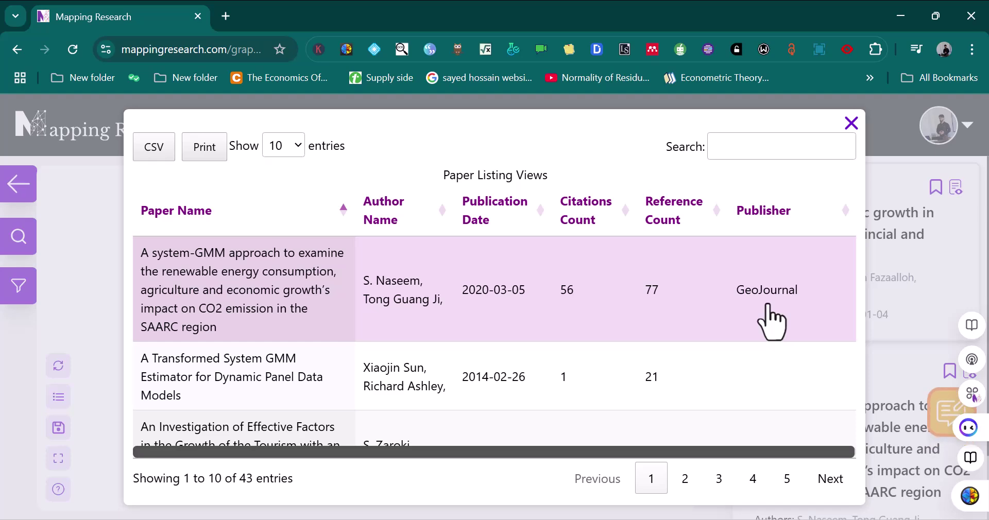
{"action": "left_click", "coordinate": [850, 123]}
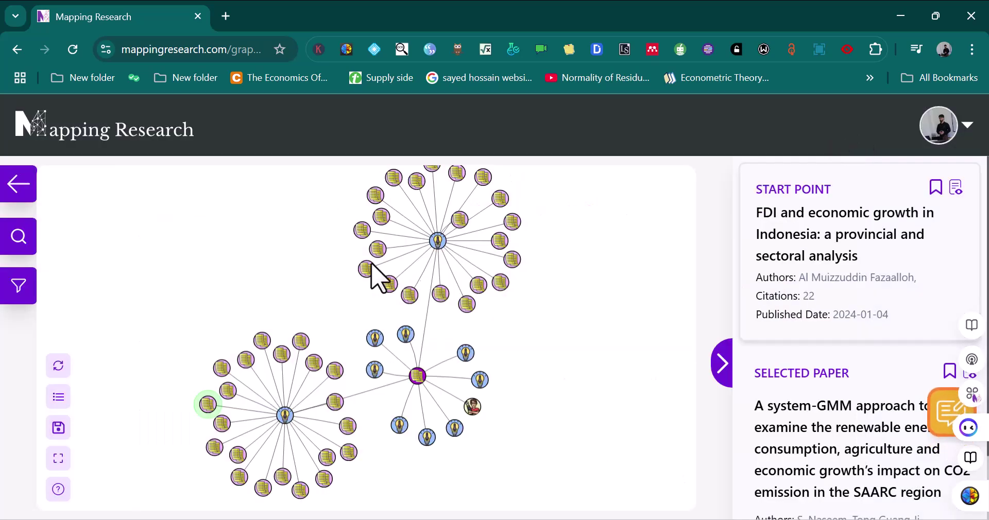